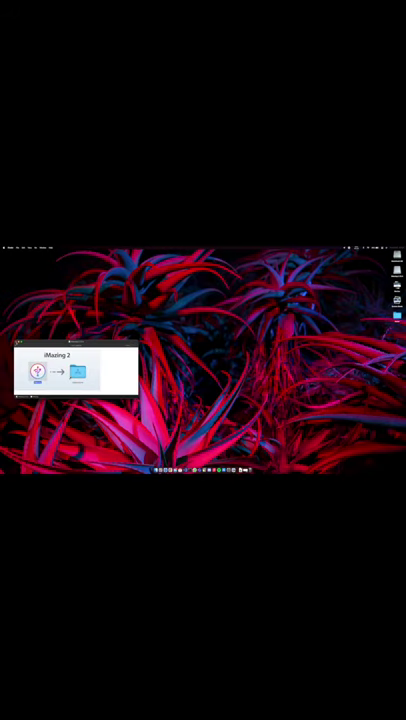
- Close the iMazing disk image window so the welcome screen shows
left_click(17, 343)
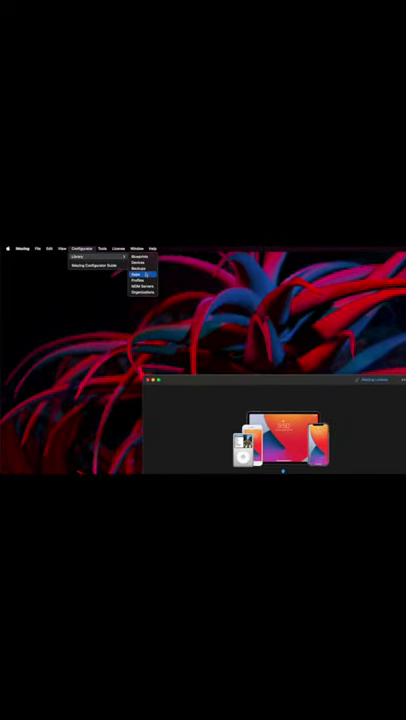
- Open the Apps entry of the Configurator library, bringing up the Configurator Edition Preview
left_click(112, 272)
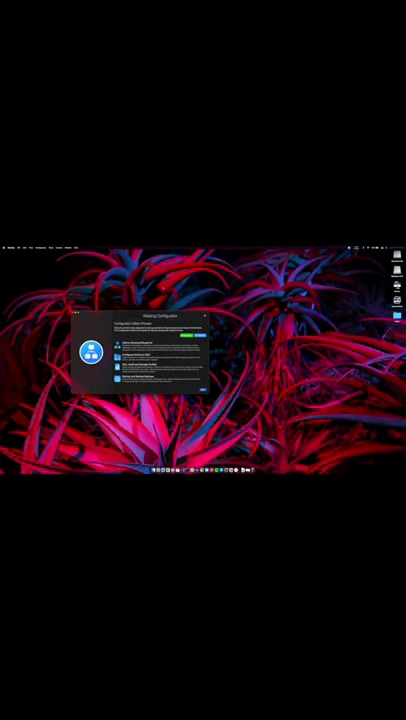